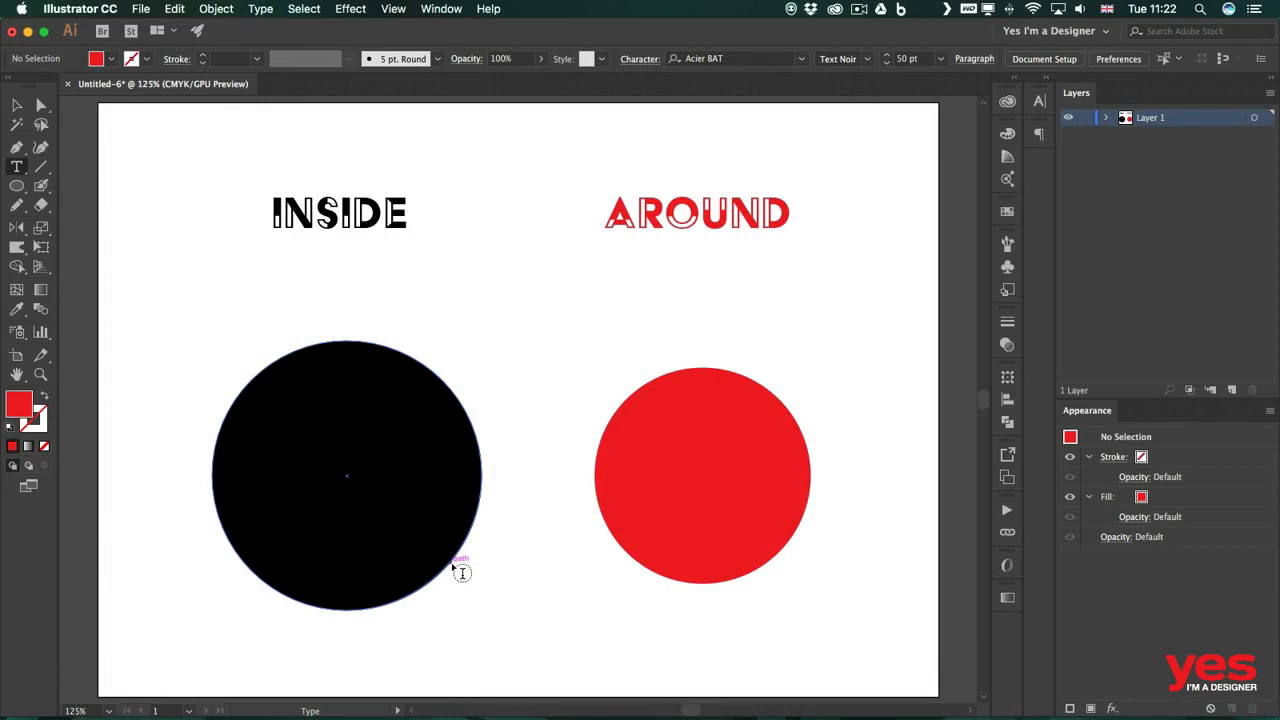
Convert the black circle into an area type shape and reduce its placeholder text to 18 pt
{"action": "left_click", "coordinate": [461, 572]}
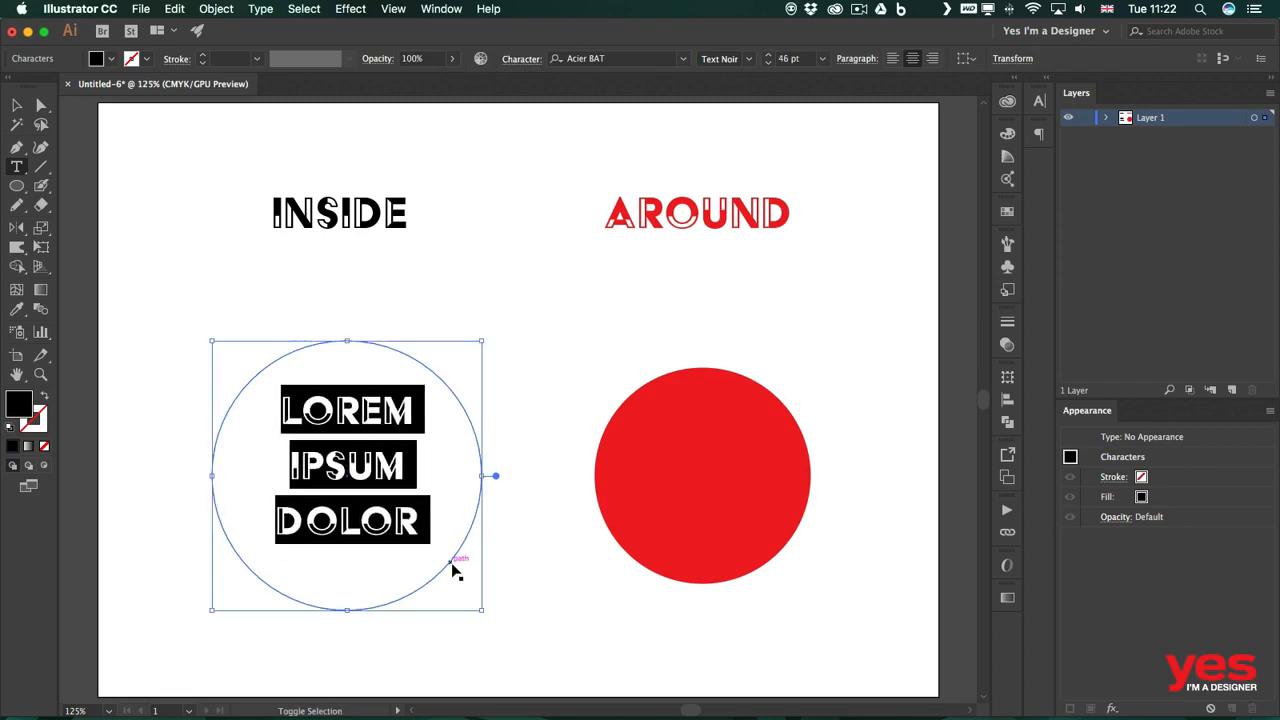
{"action": "key", "text": "super+shift+comma"}
{"action": "key", "text": "super+shift+comma"}
{"action": "key", "text": "super+shift+comma"}
{"action": "key", "text": "super+shift+comma"}
{"action": "key", "text": "super+shift+comma"}
{"action": "key", "text": "super+shift+comma"}
{"action": "key", "text": "super+shift+comma"}
{"action": "key", "text": "super+shift+comma"}
{"action": "key", "text": "super+shift+comma"}
{"action": "key", "text": "super+shift+comma"}
{"action": "key", "text": "super+shift+comma"}
{"action": "key", "text": "super+shift+comma"}
{"action": "key", "text": "super+shift+comma"}
{"action": "key", "text": "super+shift+comma"}
{"action": "key", "text": "super+shift+comma"}
{"action": "key", "text": "super+shift+comma"}
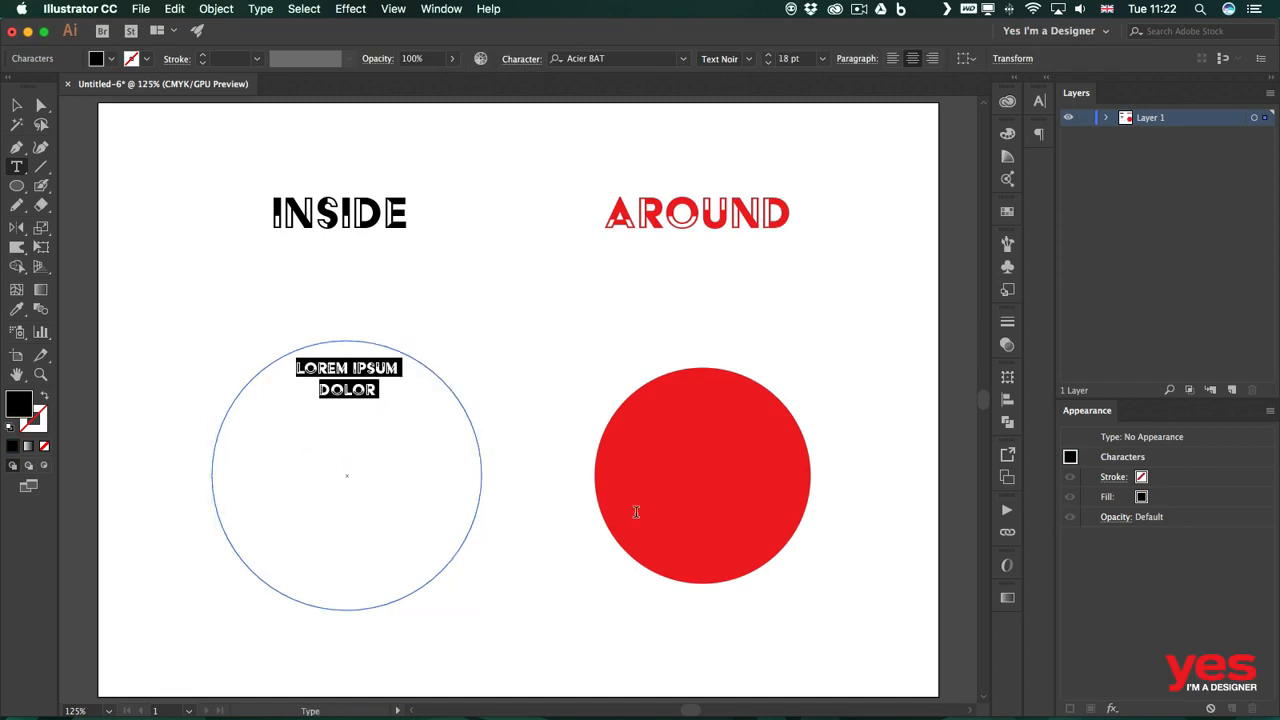
Reset the character settings of the selected text in the circle to their defaults
{"action": "left_click", "coordinate": [1040, 102]}
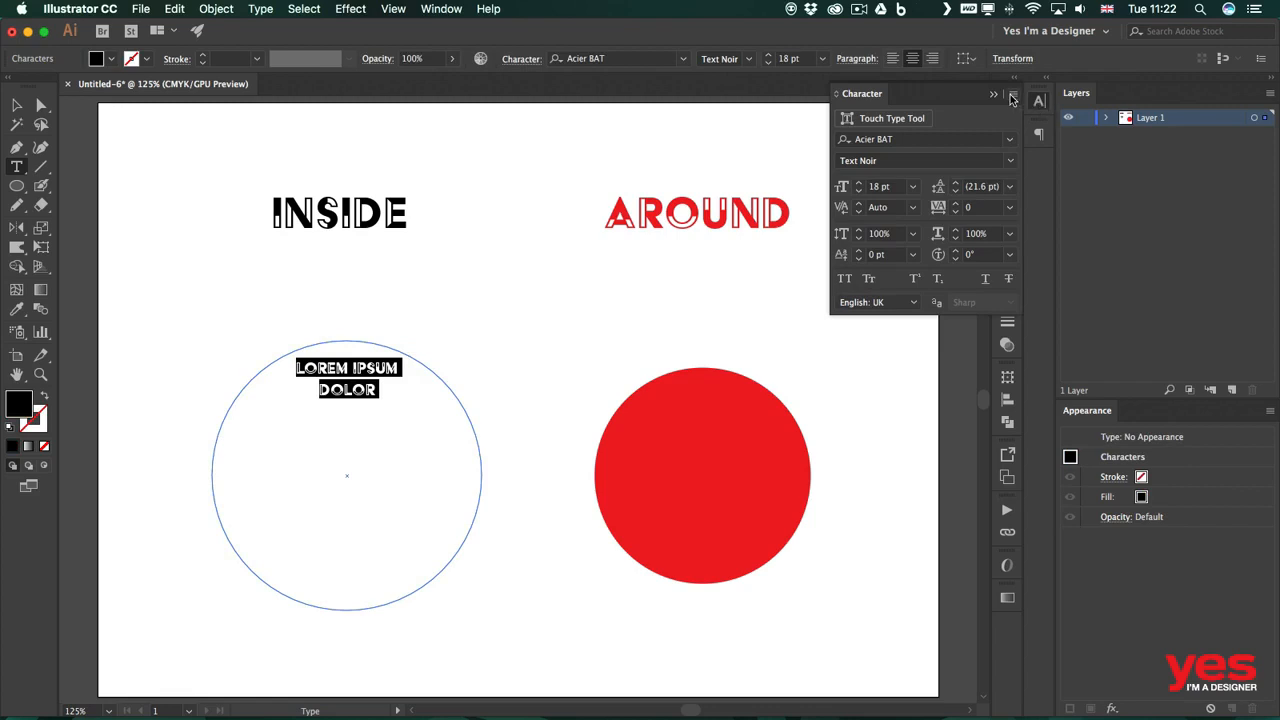
{"action": "left_click", "coordinate": [1013, 93]}
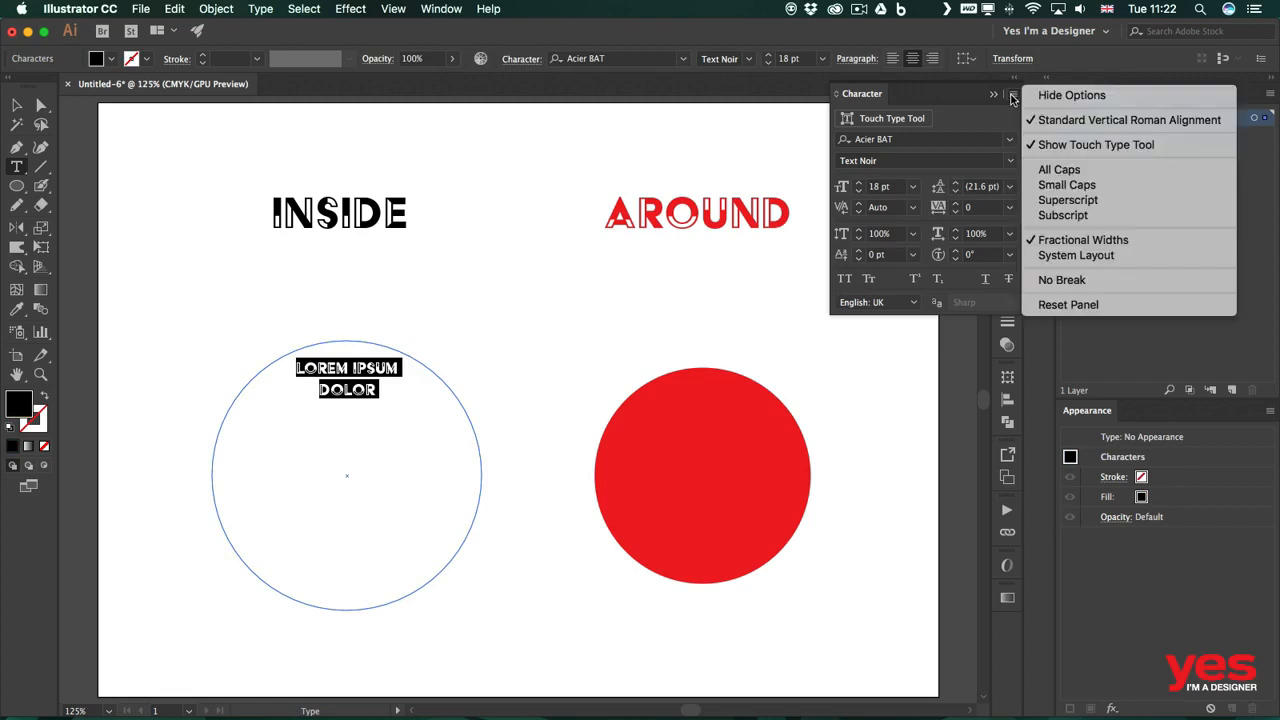
{"action": "left_click", "coordinate": [1070, 306]}
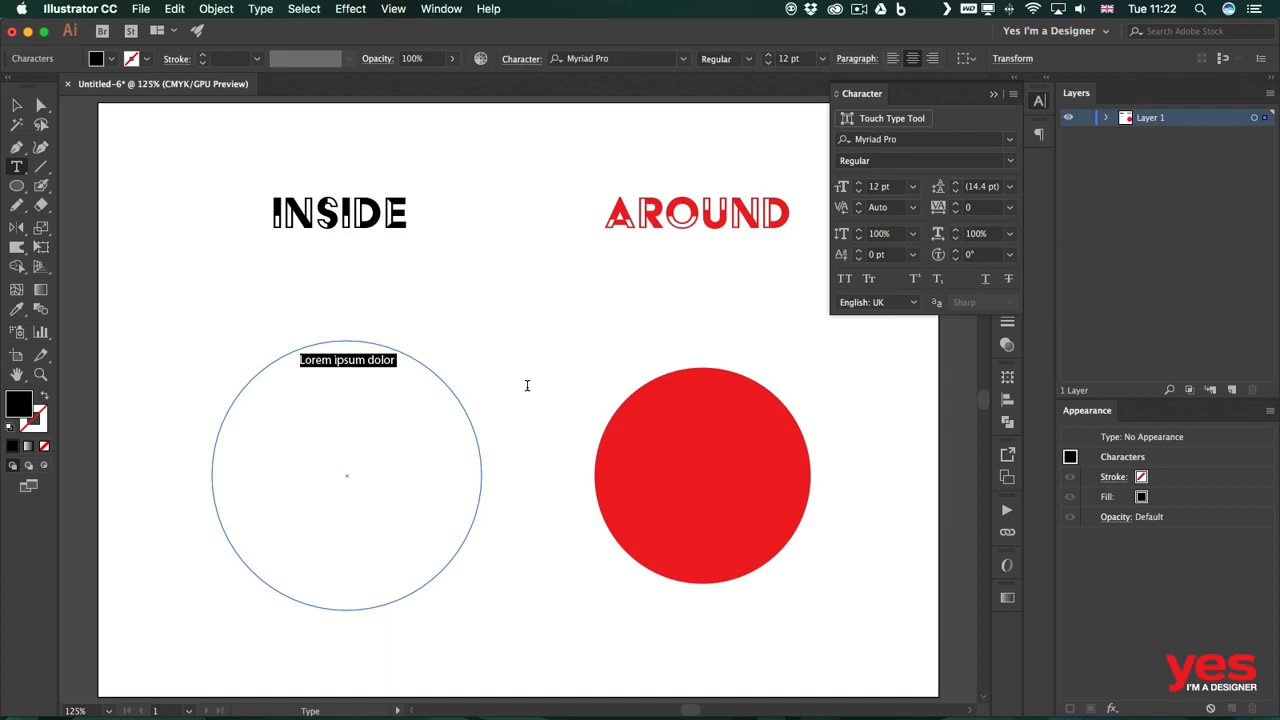
Fill the rest of the circular text area with placeholder text, finish editing and deselect it
{"action": "right_click", "coordinate": [326, 400]}
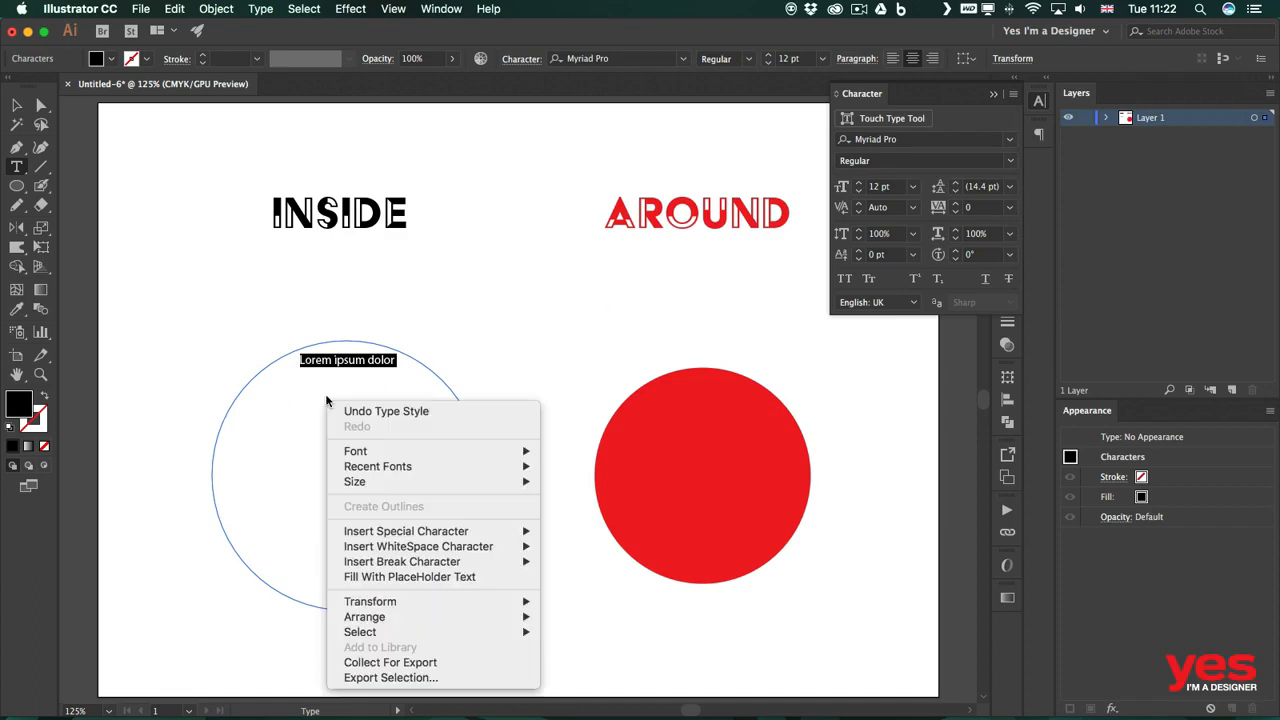
{"action": "left_click", "coordinate": [407, 578]}
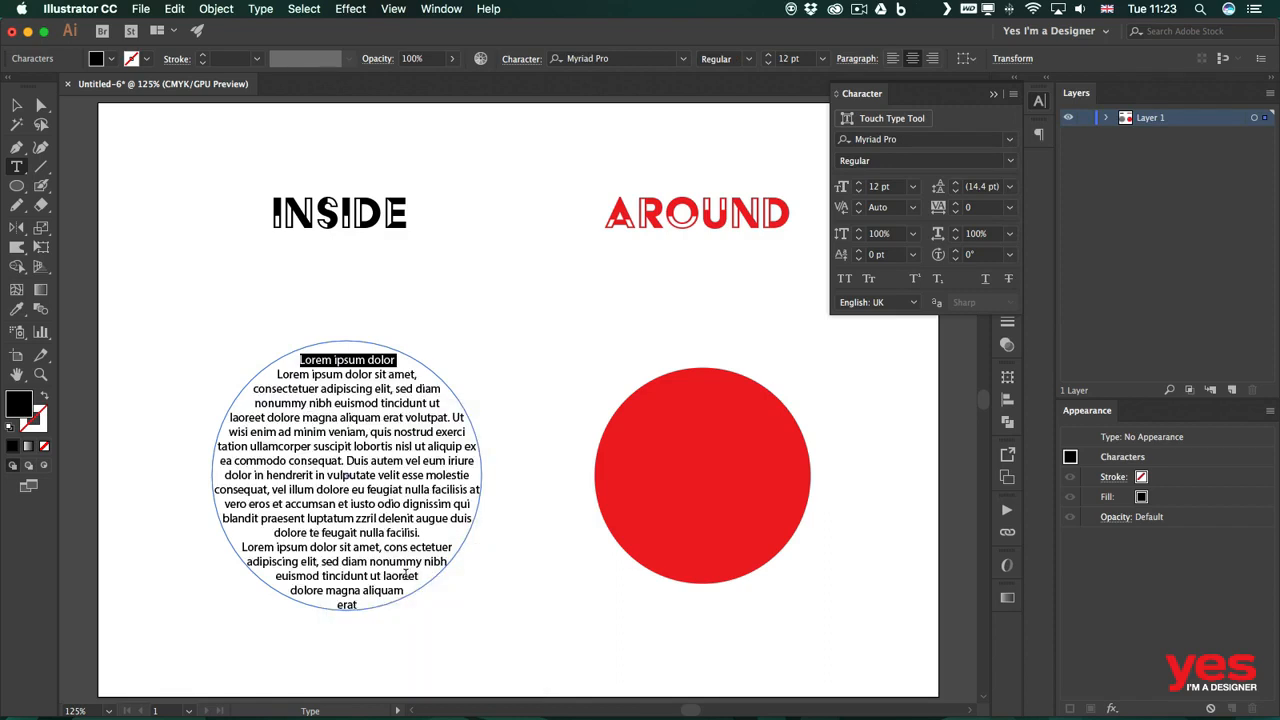
{"action": "left_click", "coordinate": [376, 387]}
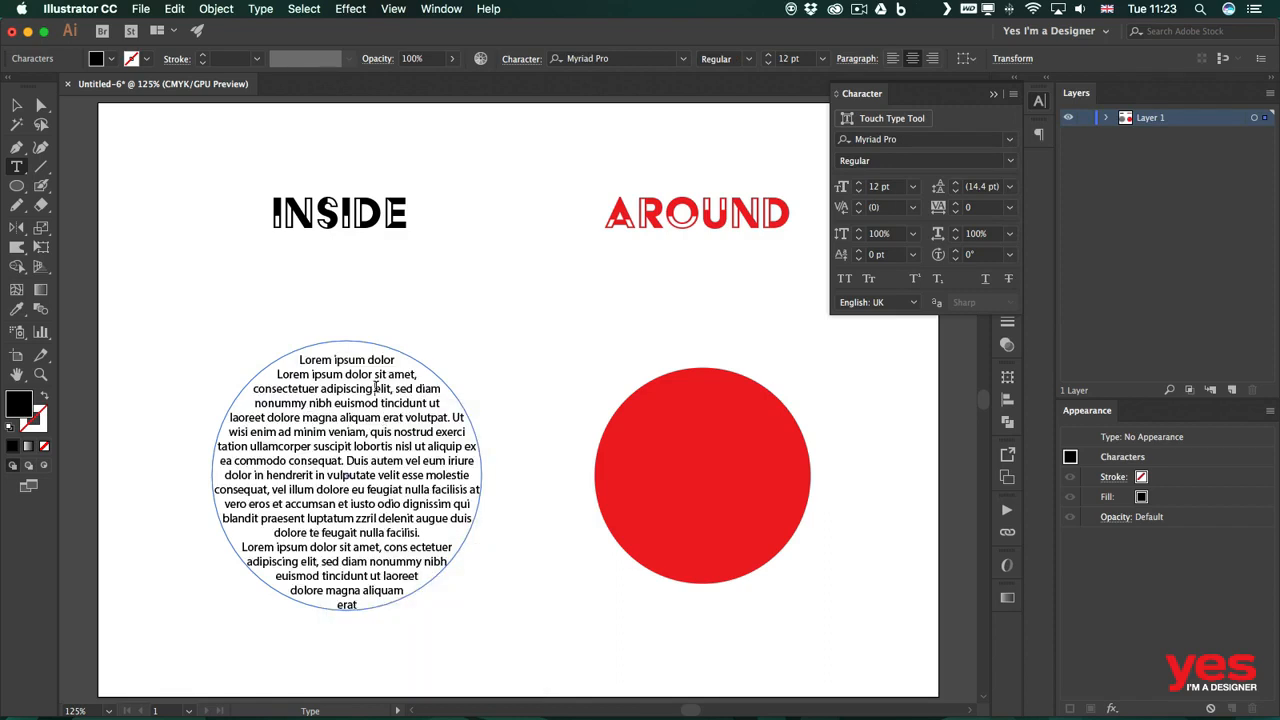
{"action": "left_click", "coordinate": [1038, 104]}
{"action": "left_click", "coordinate": [16, 104]}
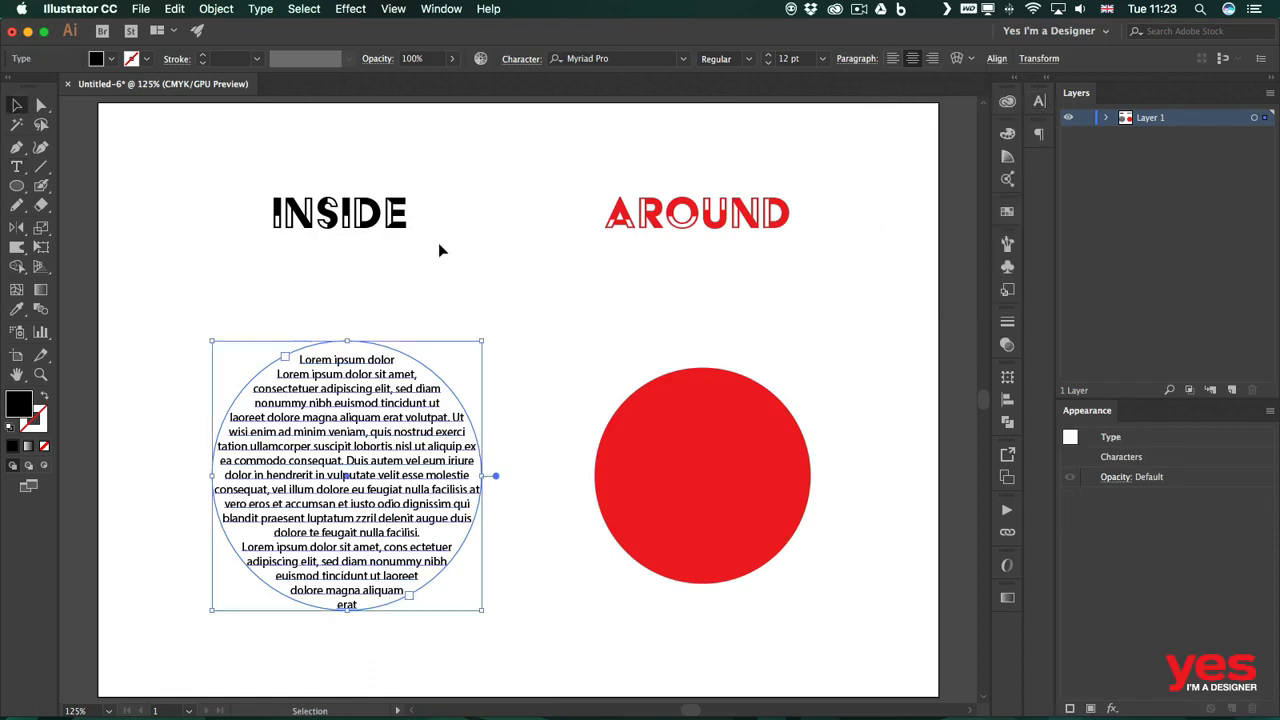
{"action": "left_click", "coordinate": [461, 260]}
{"action": "double_click", "coordinate": [340, 434]}
{"action": "left_click_drag", "start_coordinate": [318, 417], "coordinate": [384, 461]}
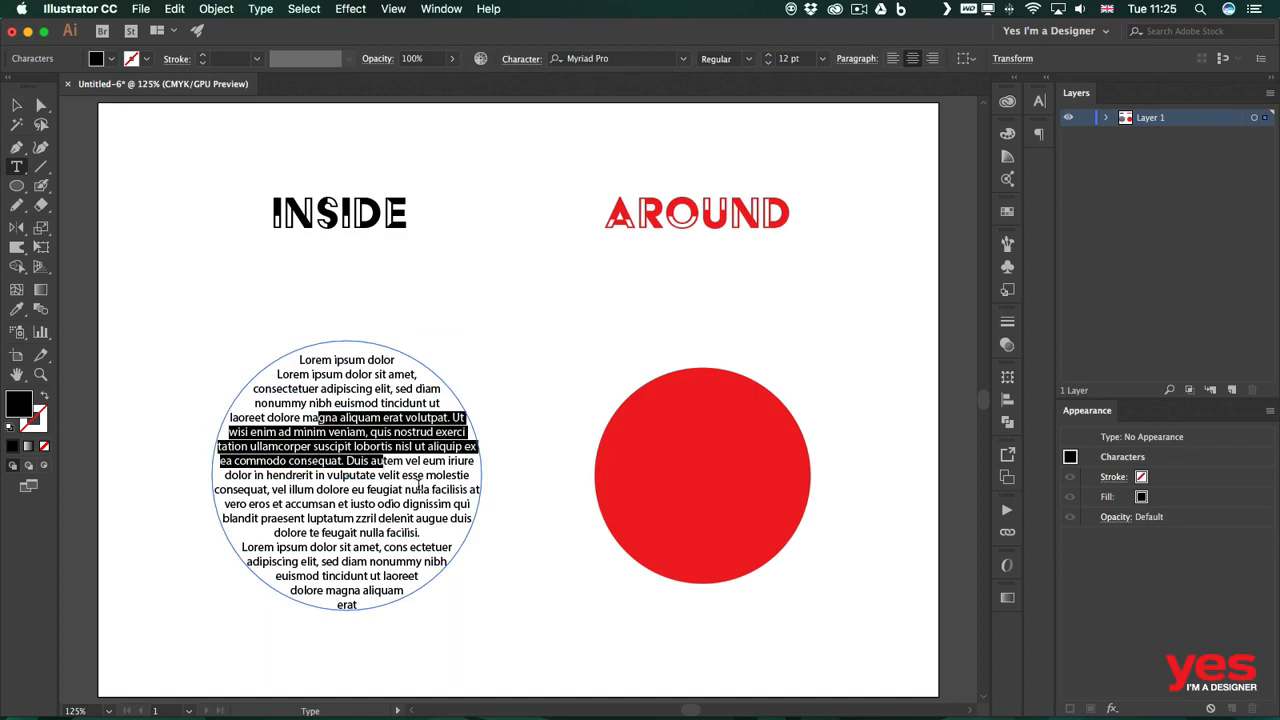
{"action": "key", "text": "Escape"}
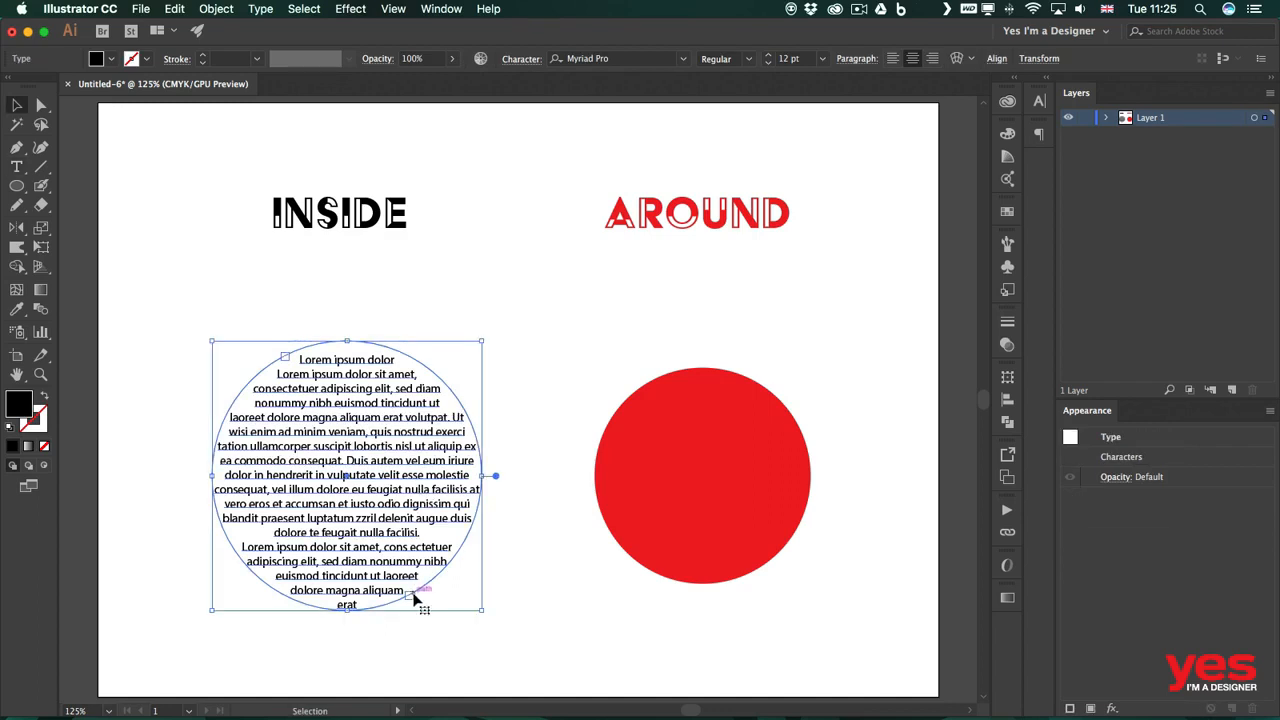
Insert the filler characters "gfdgdfgddgf dfgdfgddfgdfd" before the final letter of "feugait" in the circular text and finish editing
{"action": "double_click", "coordinate": [352, 533]}
{"action": "type", "text": "gfdgdfgddgf dfgdfgd"}
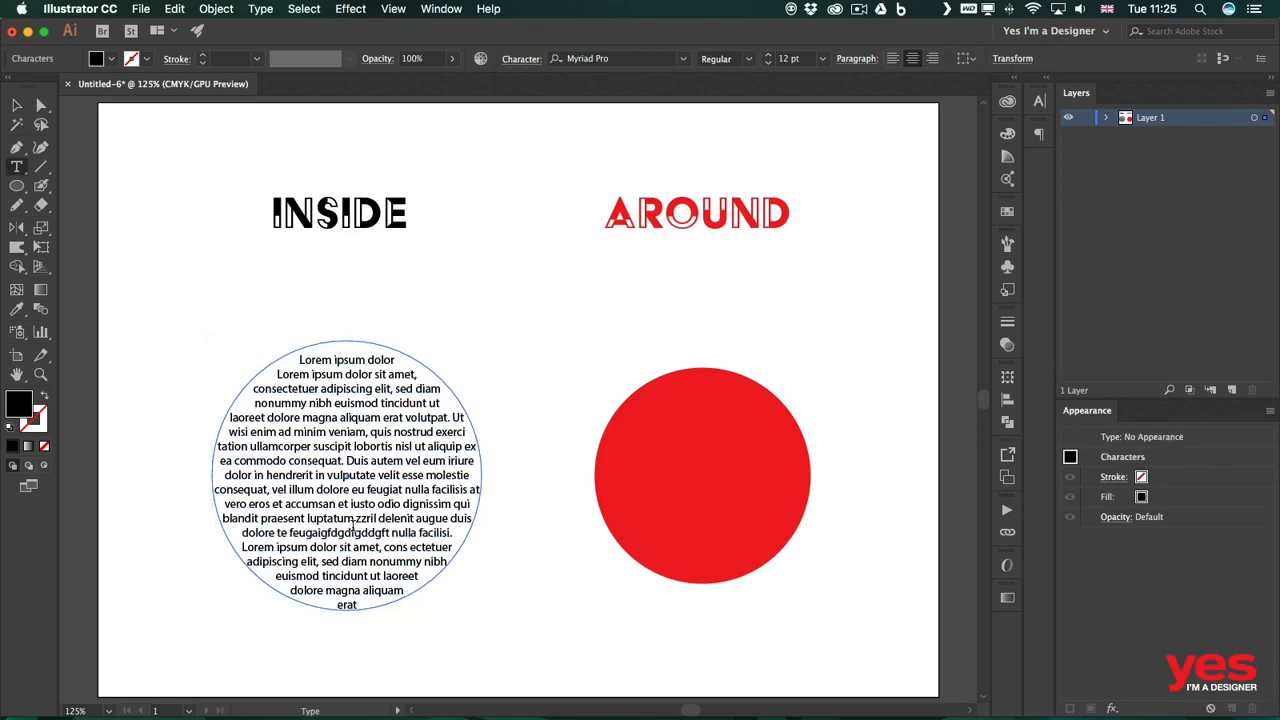
{"action": "type", "text": "dfgdfgddfgdfd"}
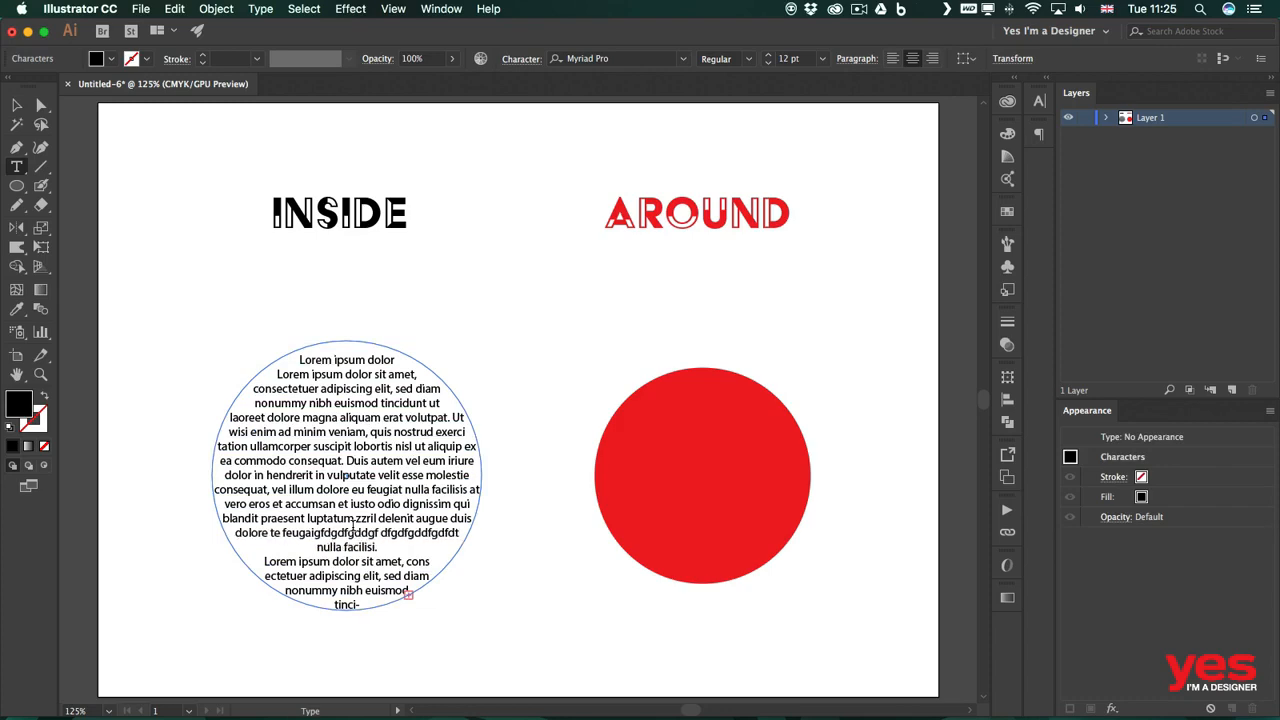
{"action": "key", "text": "Escape"}
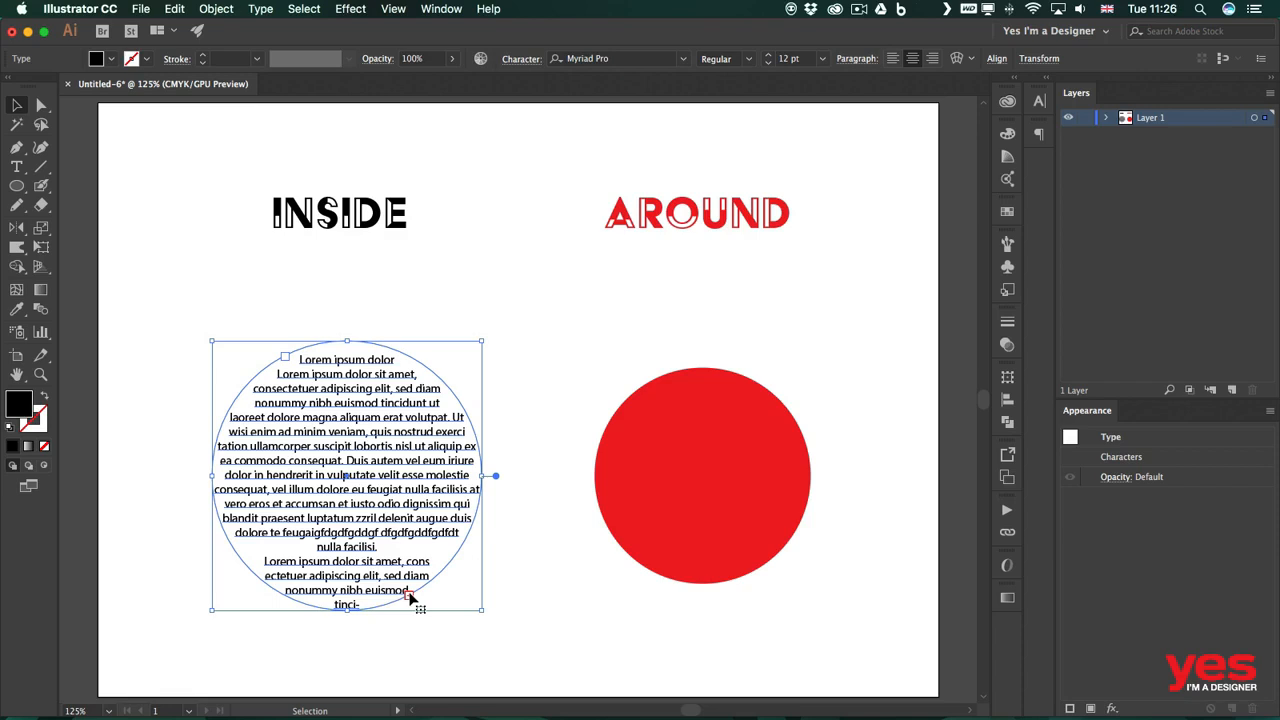
Convert the red circle into type on a path, starting the placeholder text on its upper-left edge
{"action": "left_click", "coordinate": [664, 459]}
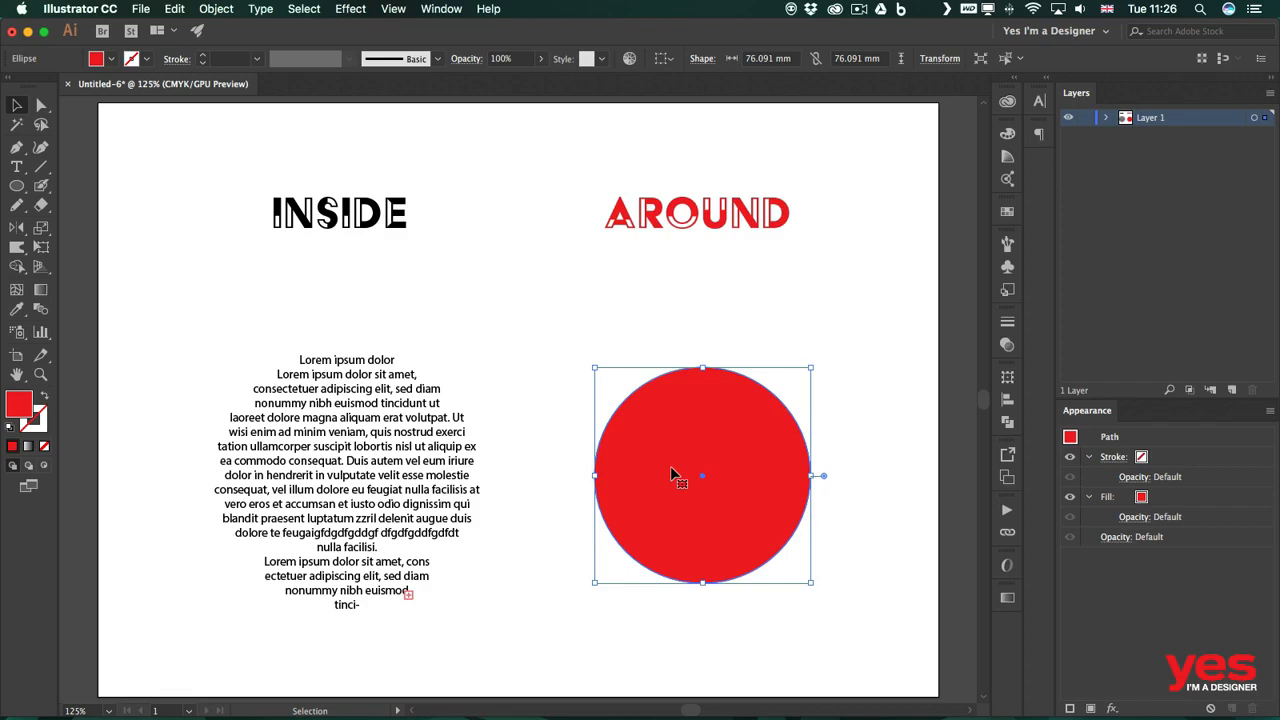
{"action": "key", "text": "t"}
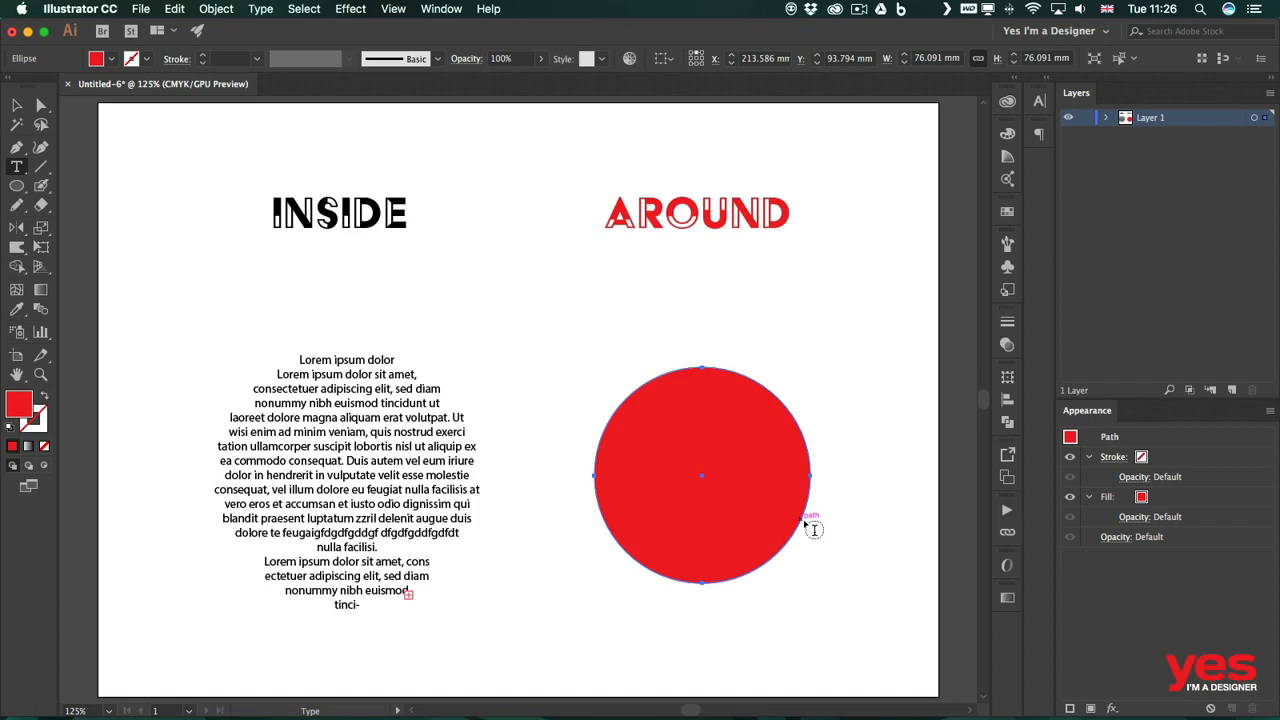
{"action": "key", "text": "alt"}
{"action": "left_click", "coordinate": [605, 427]}
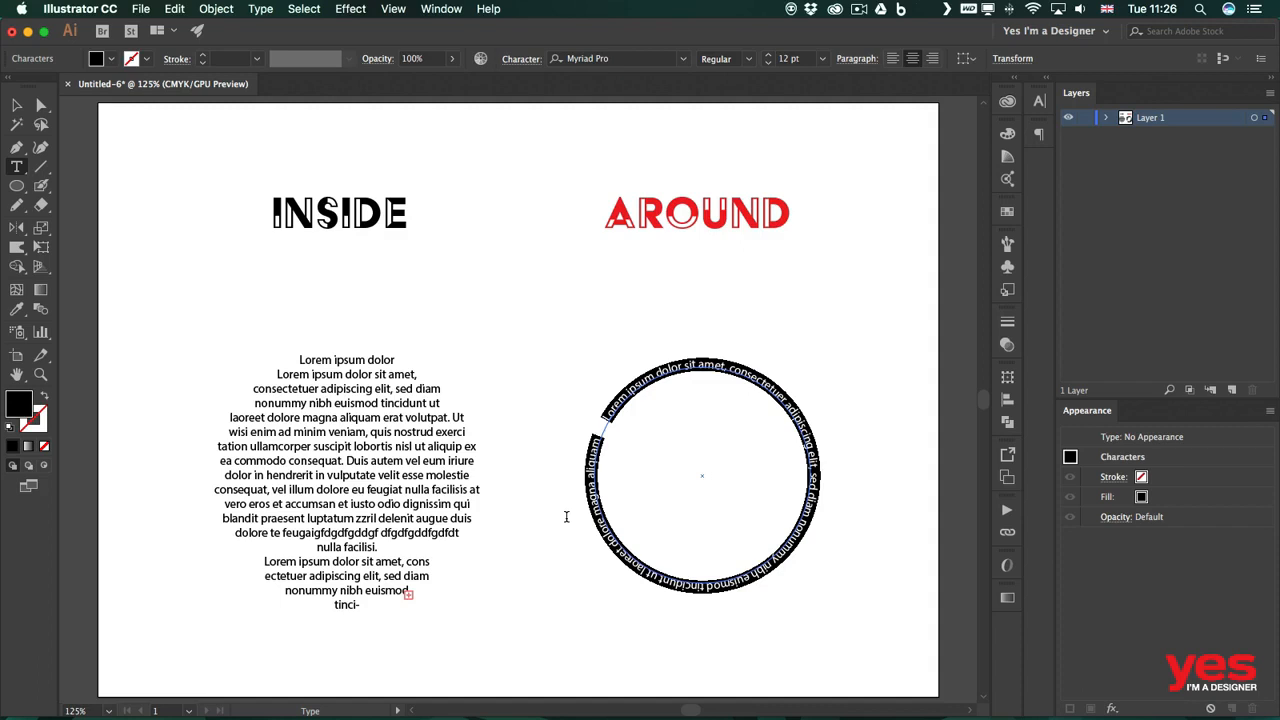
Shorten the text around the circle to "Lorem ipsum dolor sit amet, consectetuer adipiscing elit, sed diam" and finish editing
{"action": "left_click", "coordinate": [648, 374]}
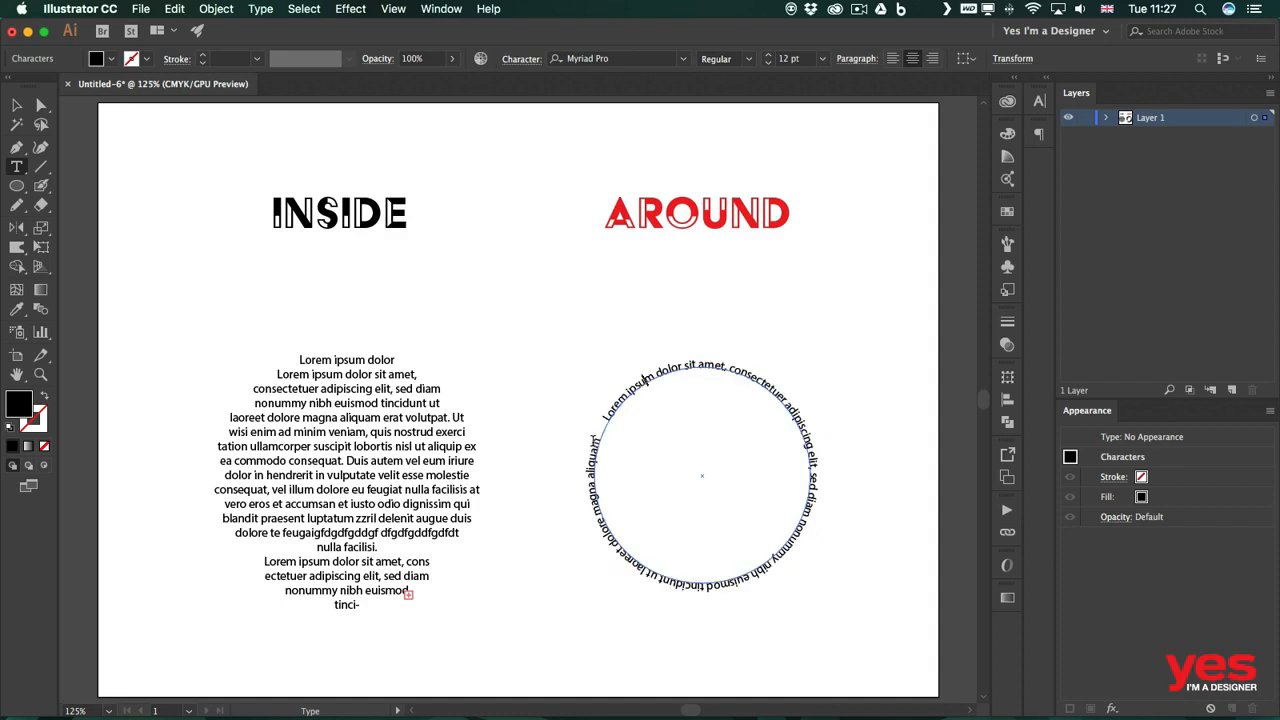
{"action": "left_click_drag", "start_coordinate": [596, 440], "coordinate": [693, 588]}
{"action": "key", "text": "BackSpace"}
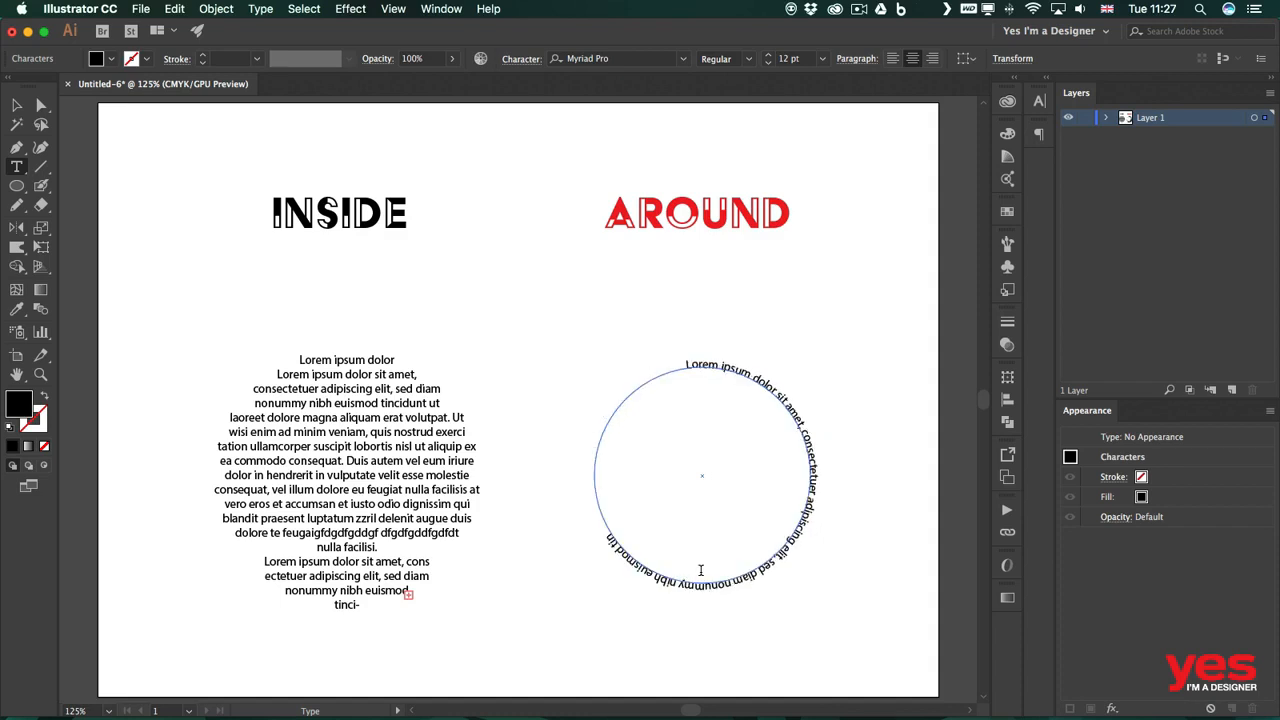
{"action": "left_click_drag", "start_coordinate": [604, 532], "coordinate": [720, 570]}
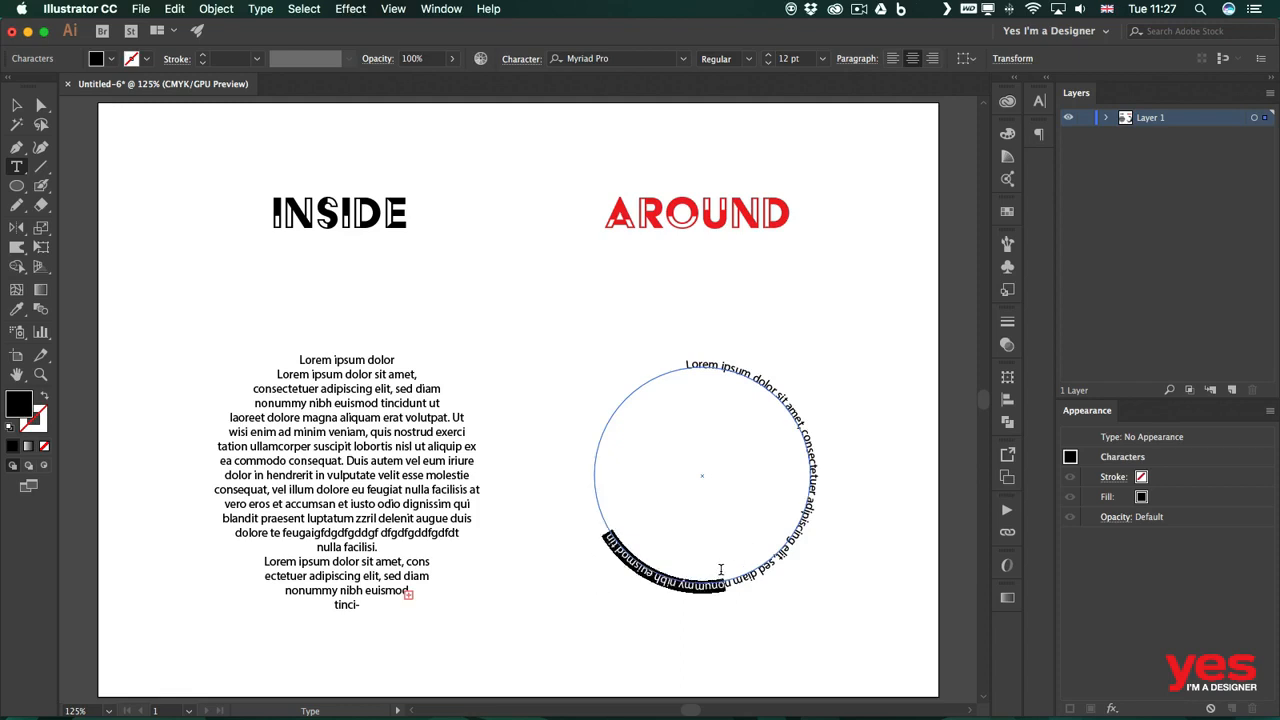
{"action": "key", "text": "BackSpace"}
{"action": "key", "text": "Escape"}
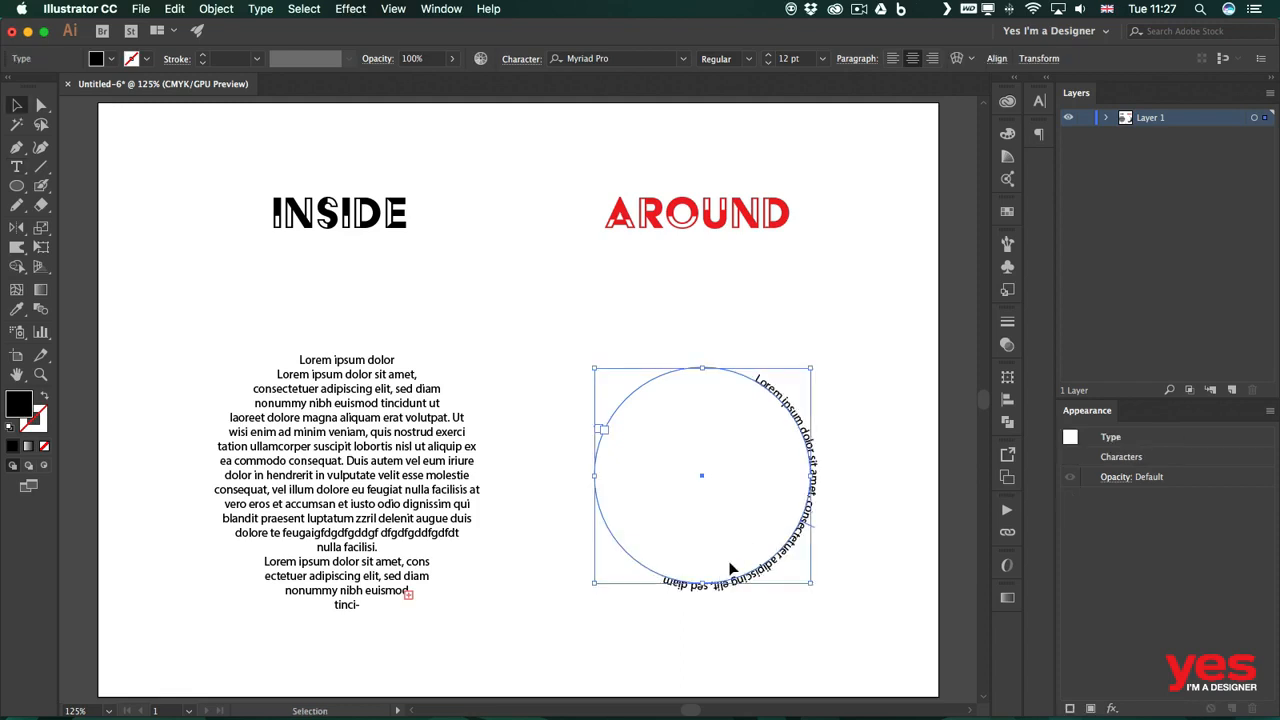
Move the path text's start bracket to the circle's leftmost point and its end bracket to the rightmost point, centring the text over the upper half
{"action": "key", "text": "a"}
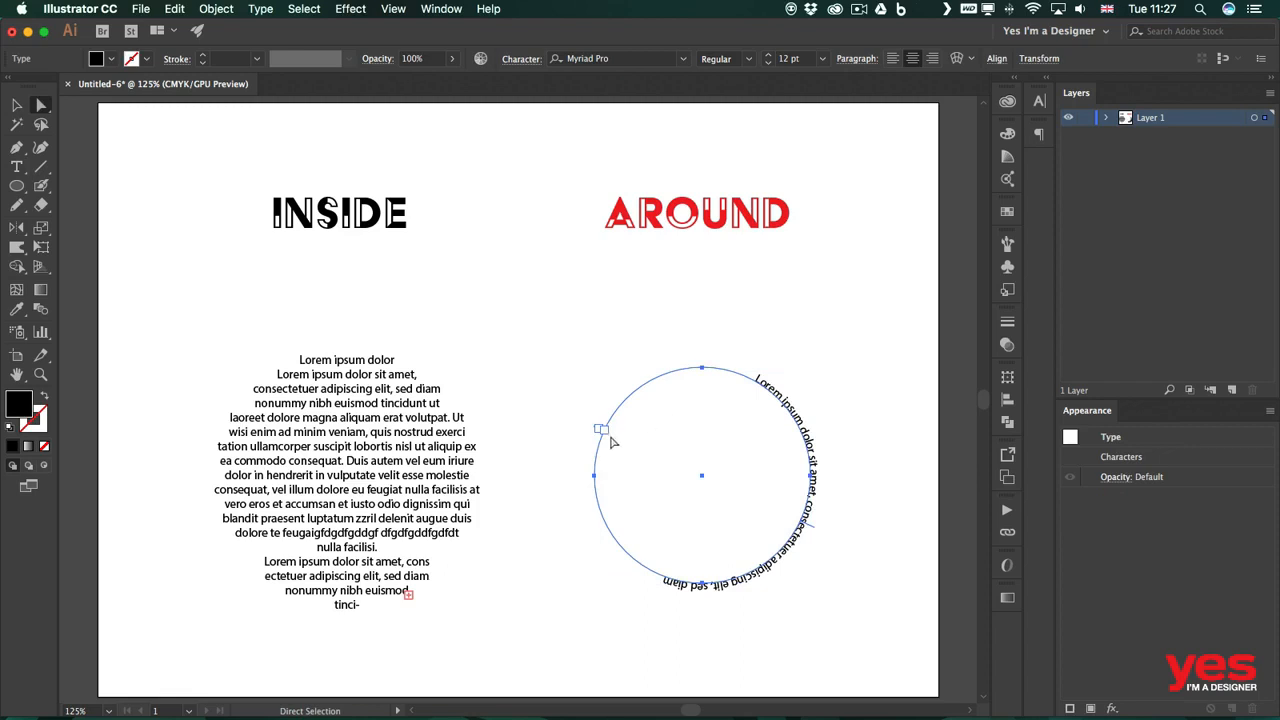
{"action": "left_click_drag", "start_coordinate": [598, 428], "coordinate": [688, 365]}
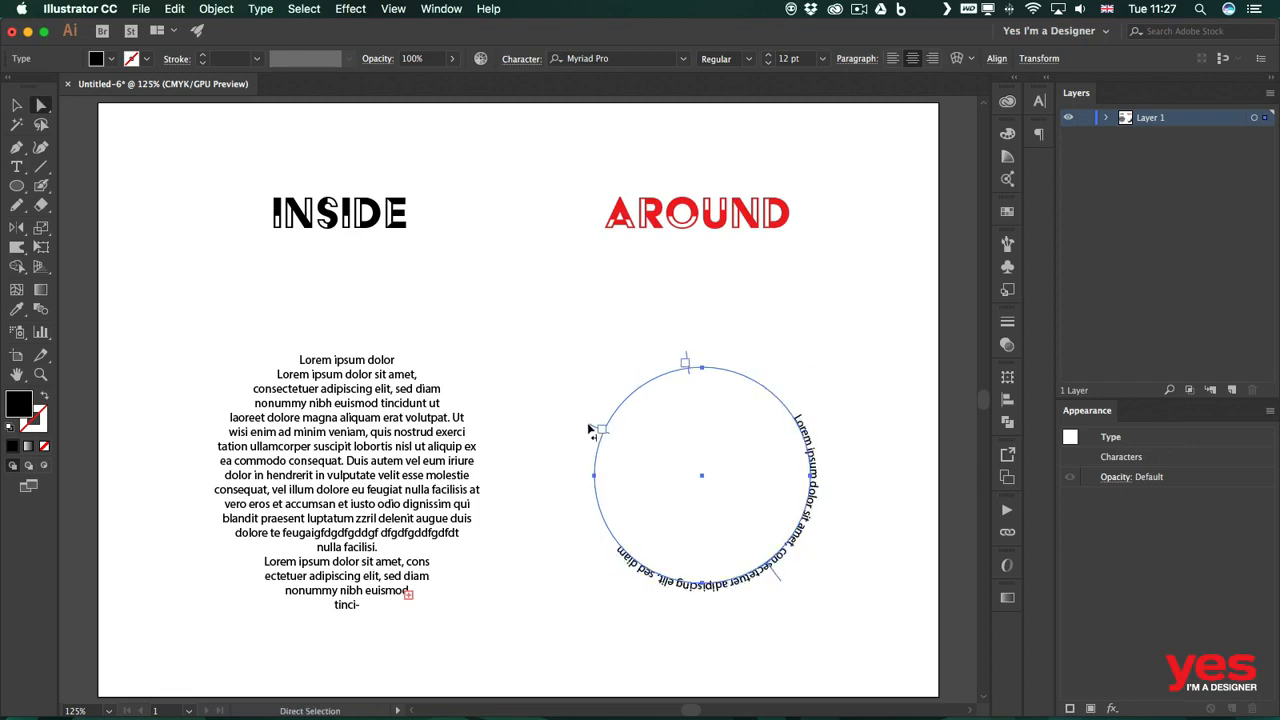
{"action": "left_click_drag", "start_coordinate": [591, 430], "coordinate": [751, 582]}
{"action": "left_click_drag", "start_coordinate": [686, 362], "coordinate": [585, 476]}
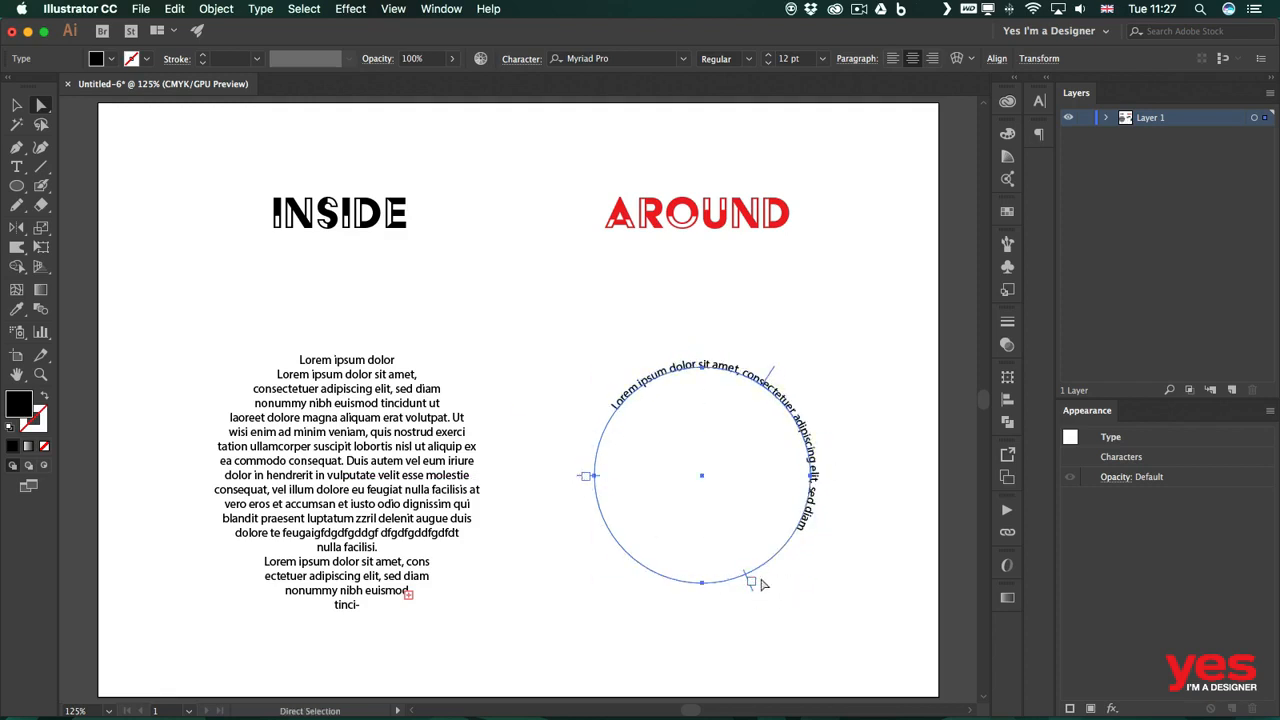
{"action": "left_click_drag", "start_coordinate": [749, 586], "coordinate": [821, 477]}
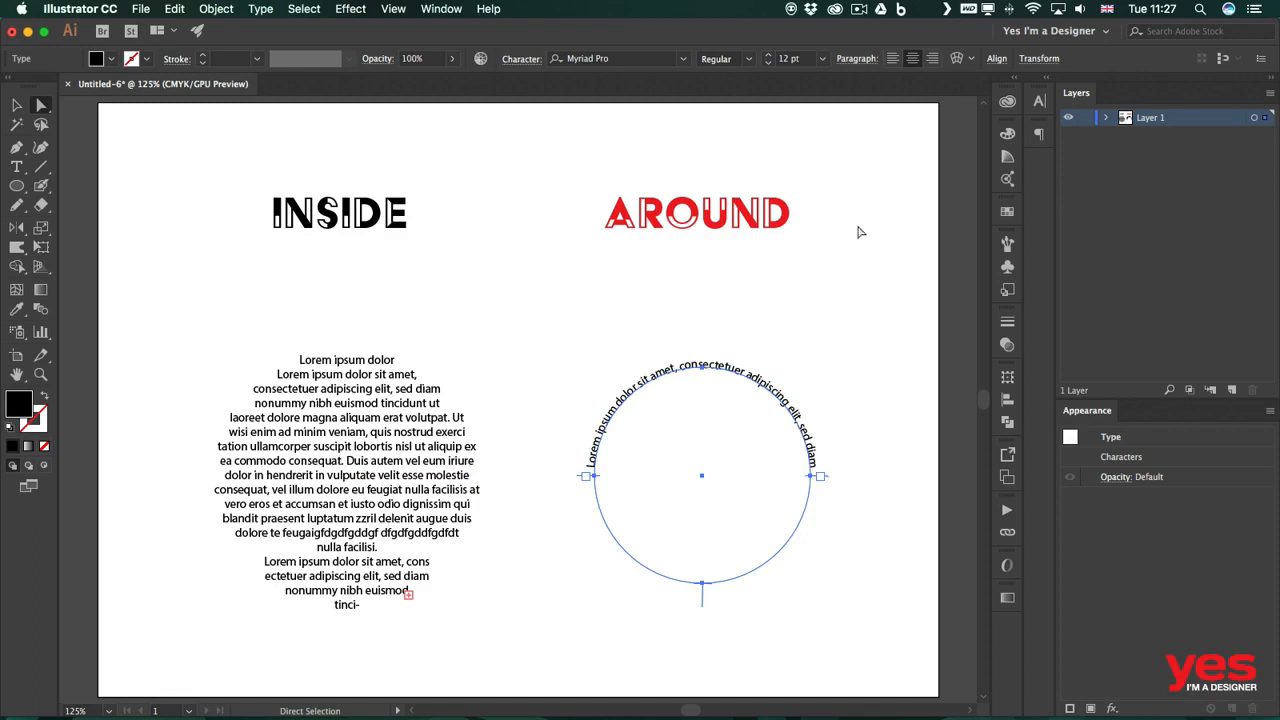
{"action": "left_click", "coordinate": [911, 62]}
Delete words from the curved text so that it reads "Lorem ipsum dolor sit amet, consecte d diam"
{"action": "left_click", "coordinate": [770, 390]}
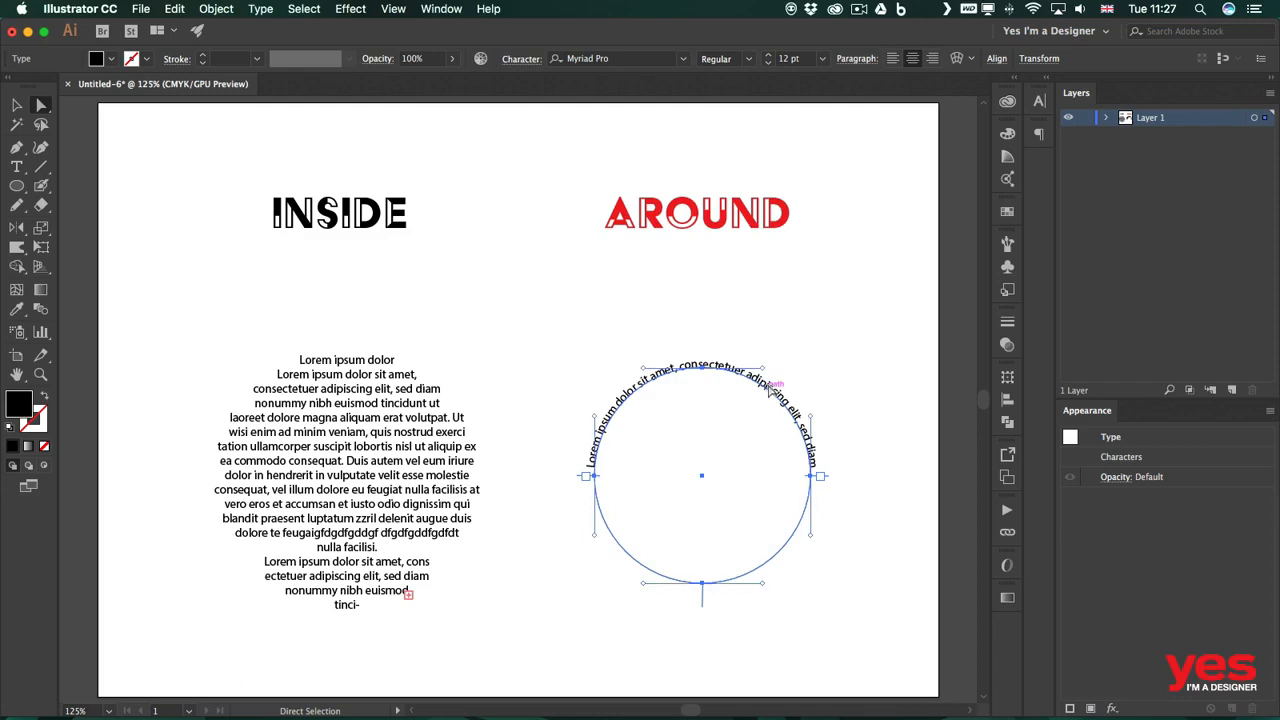
{"action": "double_click", "coordinate": [770, 390]}
{"action": "double_click", "coordinate": [768, 386]}
{"action": "key", "text": "BackSpace"}
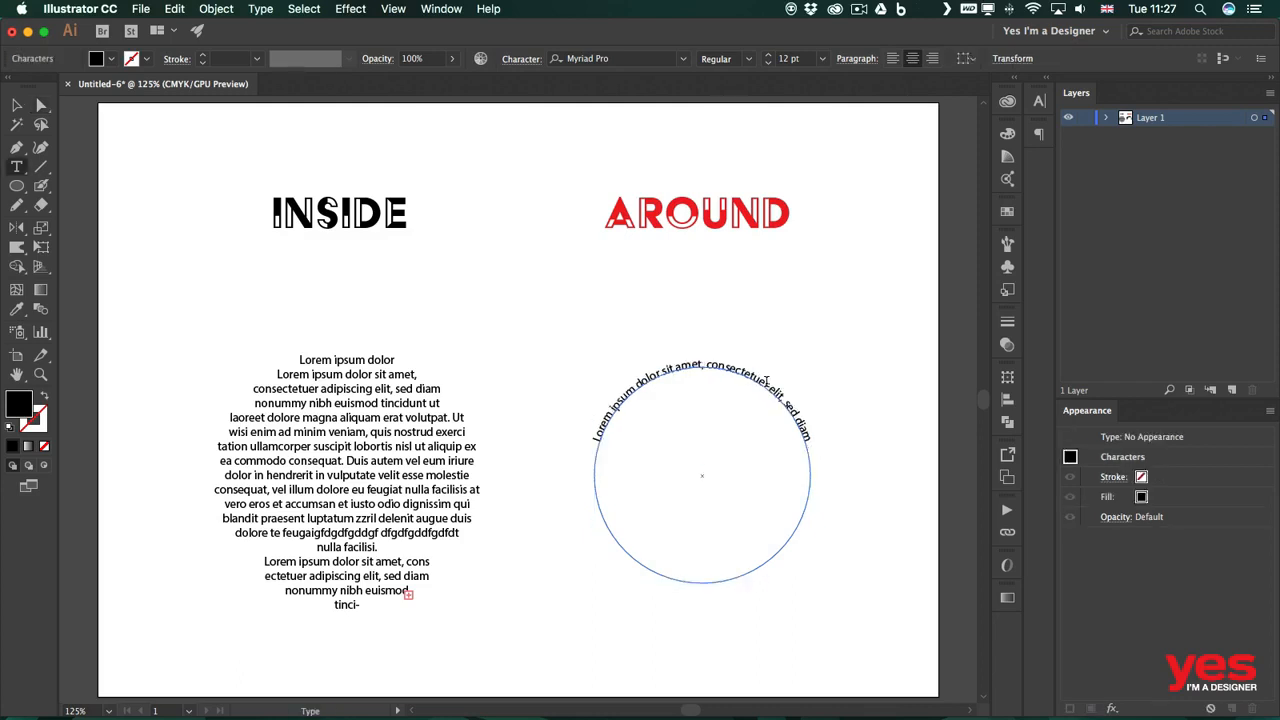
{"action": "left_click_drag", "start_coordinate": [798, 408], "coordinate": [752, 372]}
{"action": "key", "text": "BackSpace"}
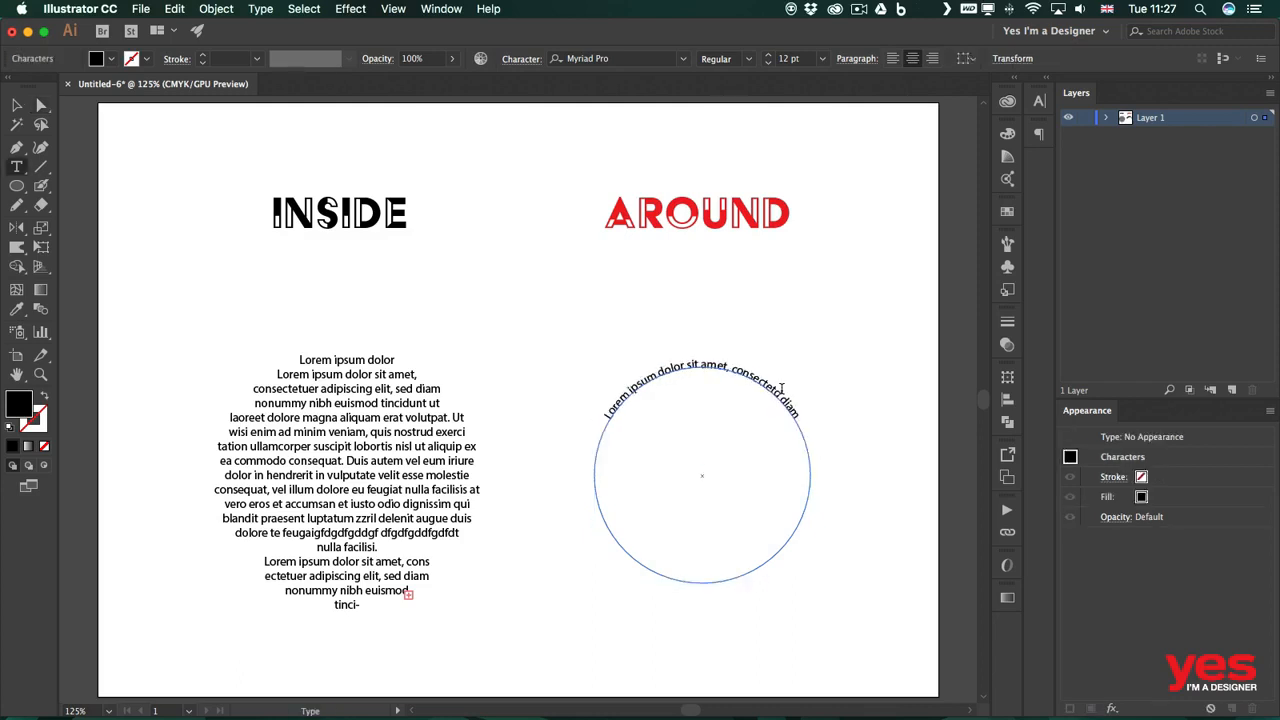
{"action": "key", "text": "BackSpace"}
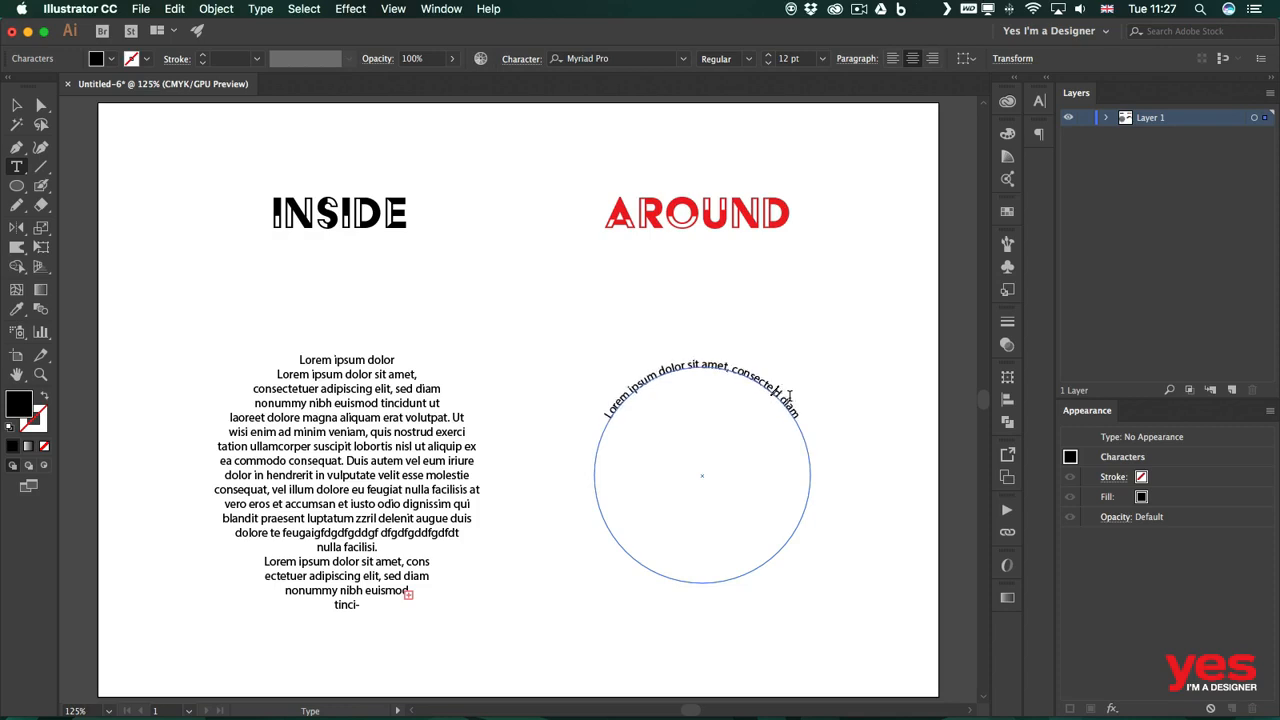
Increase the font size of the whole curved text to 16 pt
{"action": "left_click_drag", "start_coordinate": [800, 416], "coordinate": [581, 403]}
{"action": "key", "text": "super+shift+period"}
{"action": "key", "text": "super+shift+period"}
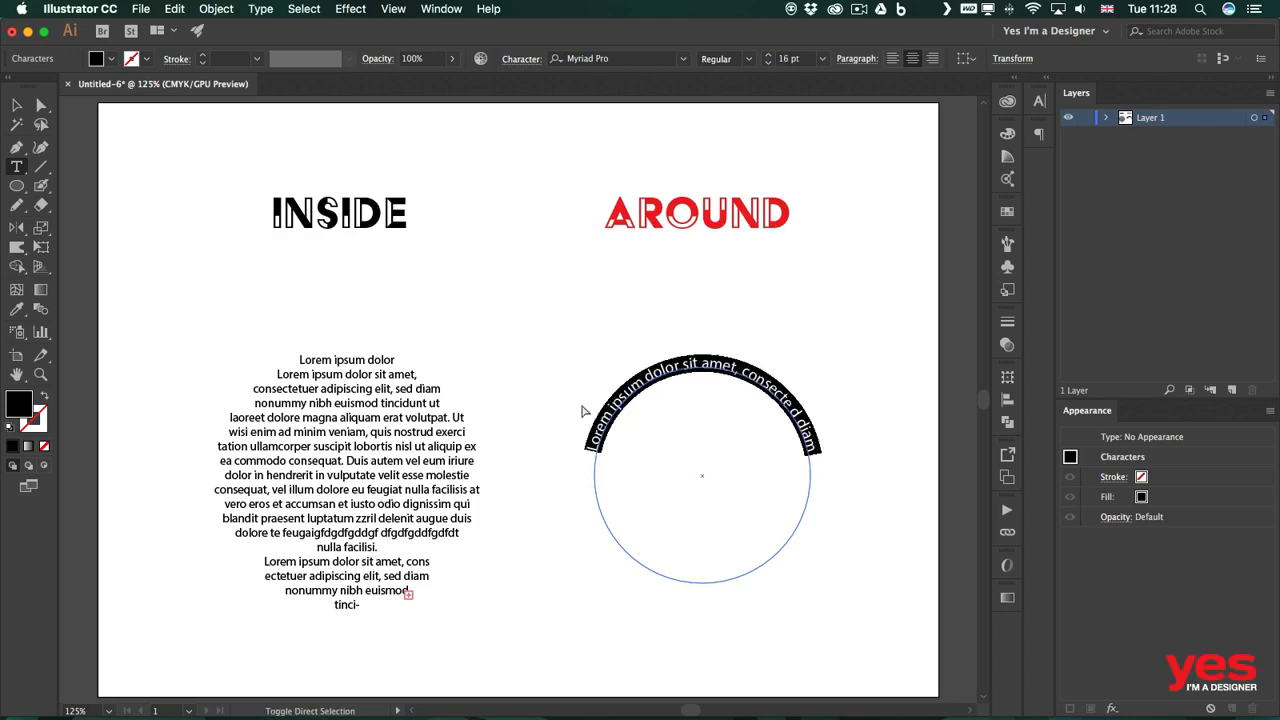
{"action": "left_click", "coordinate": [641, 397]}
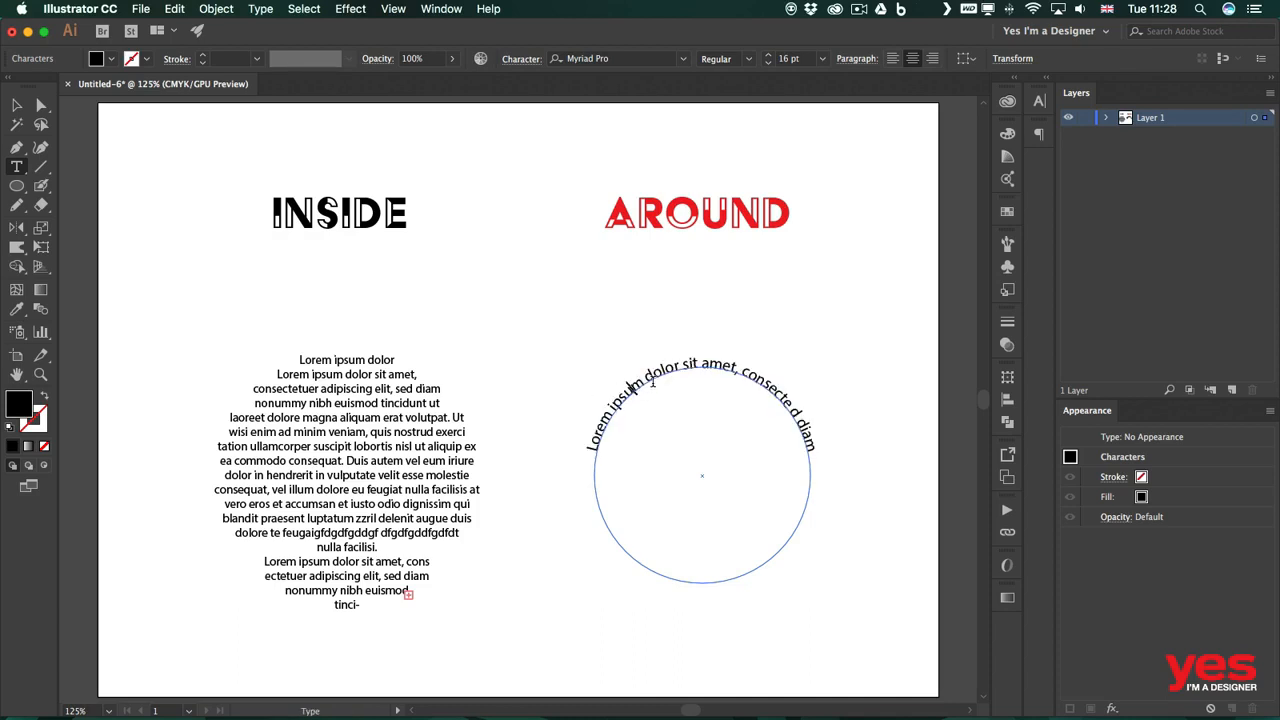
Recolour the whole curved text with a red fill, finish editing and deselect it
{"action": "key", "text": "super+a"}
{"action": "left_click", "coordinate": [111, 59]}
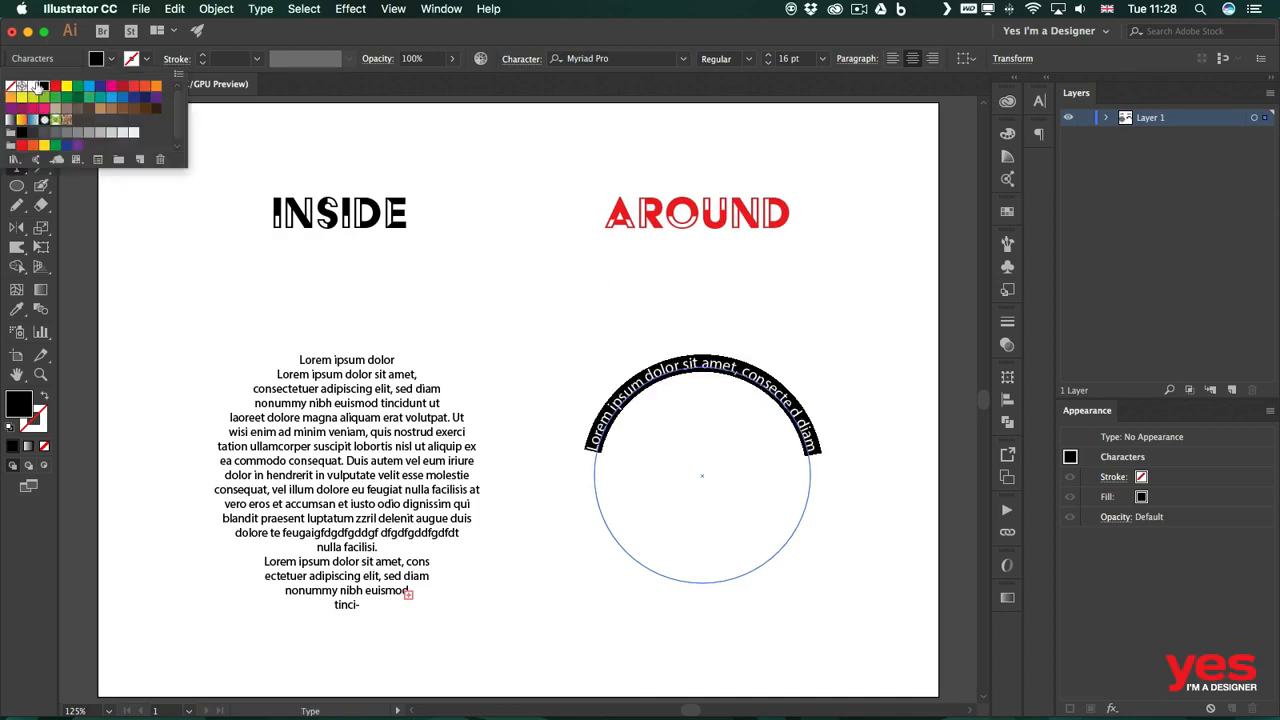
{"action": "left_click", "coordinate": [55, 86]}
{"action": "key", "text": "Escape"}
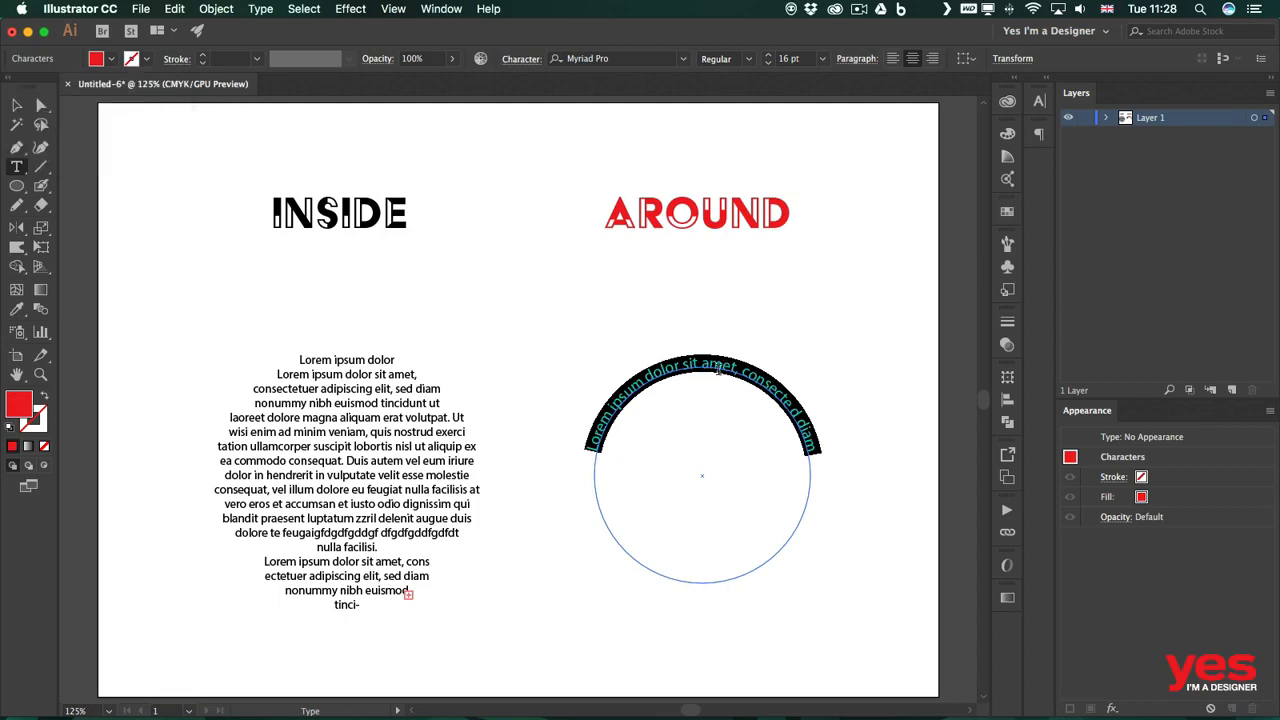
{"action": "key", "text": "Escape"}
{"action": "left_click", "coordinate": [834, 313]}
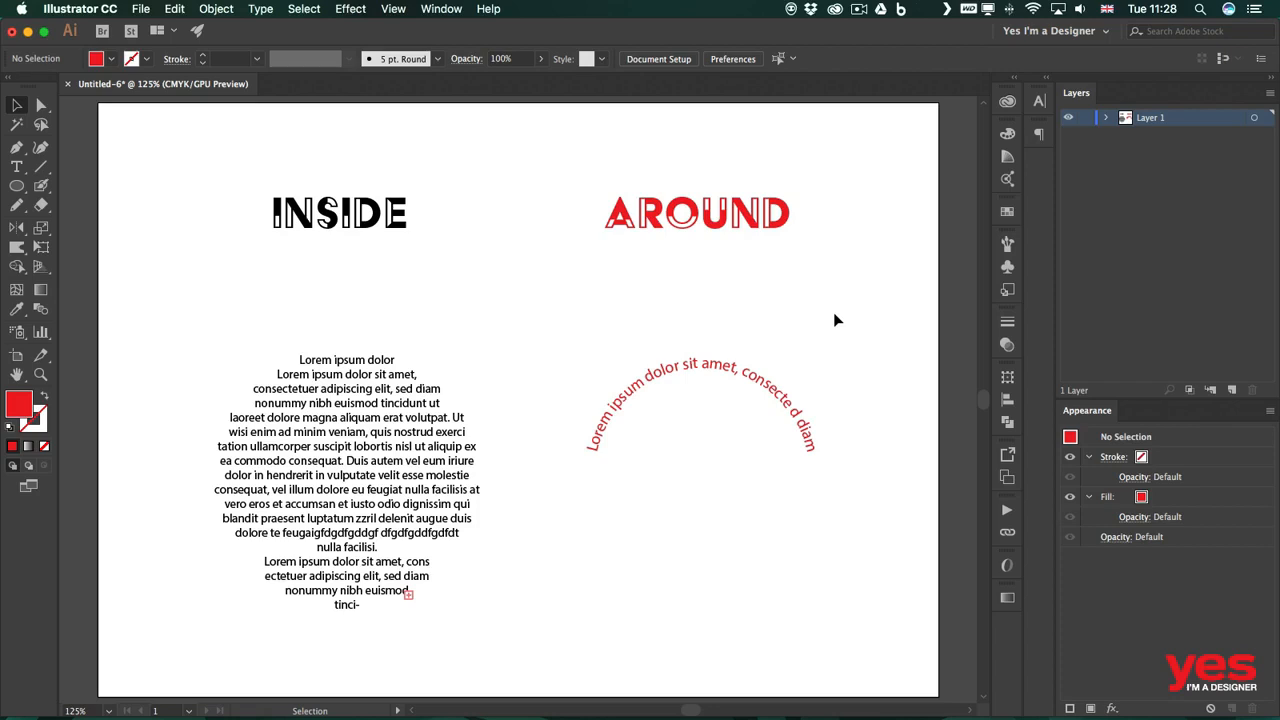
Enlarge the red curved text and place it around the top of the circular text block, sharing its centre
{"action": "left_click", "coordinate": [768, 384]}
{"action": "left_click_drag", "start_coordinate": [812, 370], "coordinate": [447, 369]}
{"action": "left_click", "coordinate": [519, 312]}
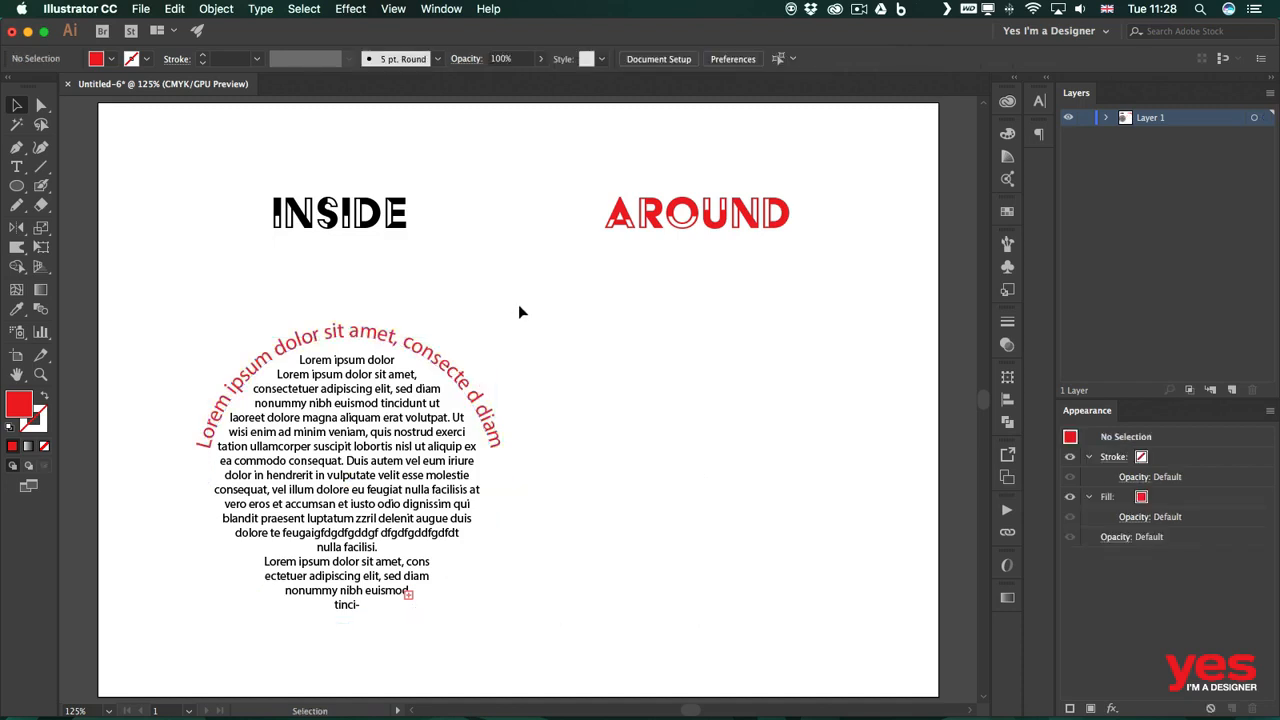